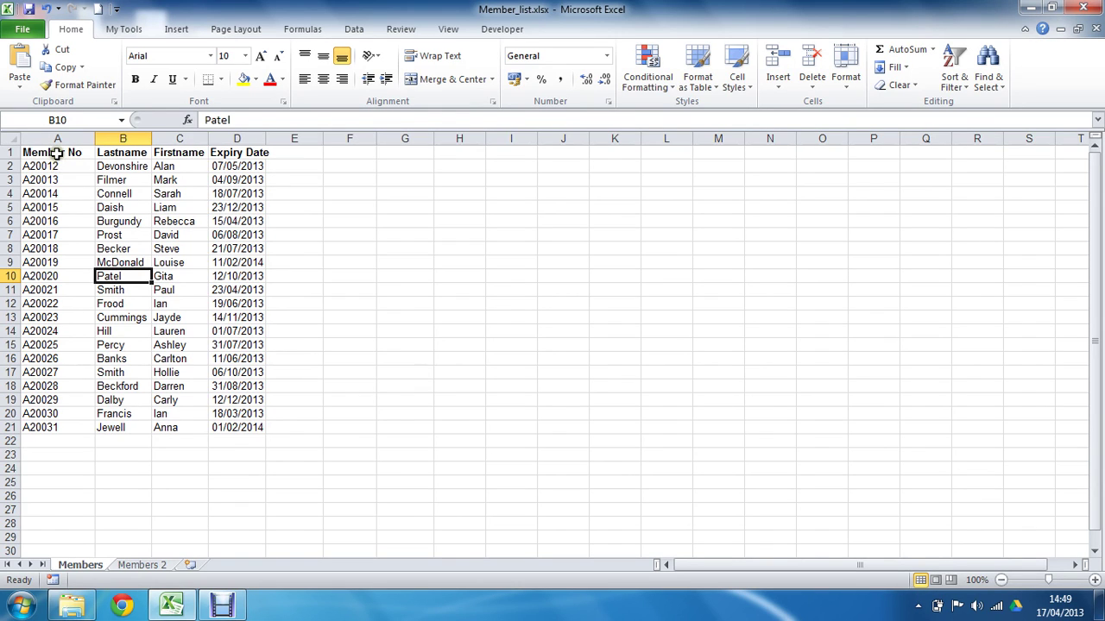
Step: Compare member records between the Members and Members 2 sheets, checking A20029 and A20031
{"action": "left_click_drag", "start_coordinate": [130, 218], "coordinate": [157, 301]}
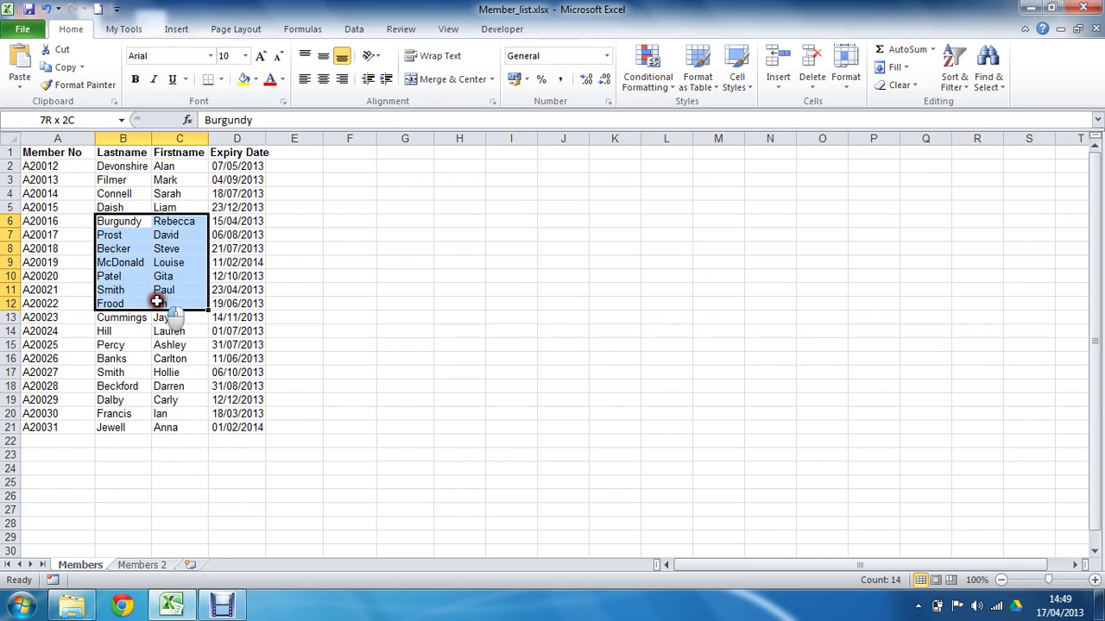
{"action": "left_click", "coordinate": [147, 330]}
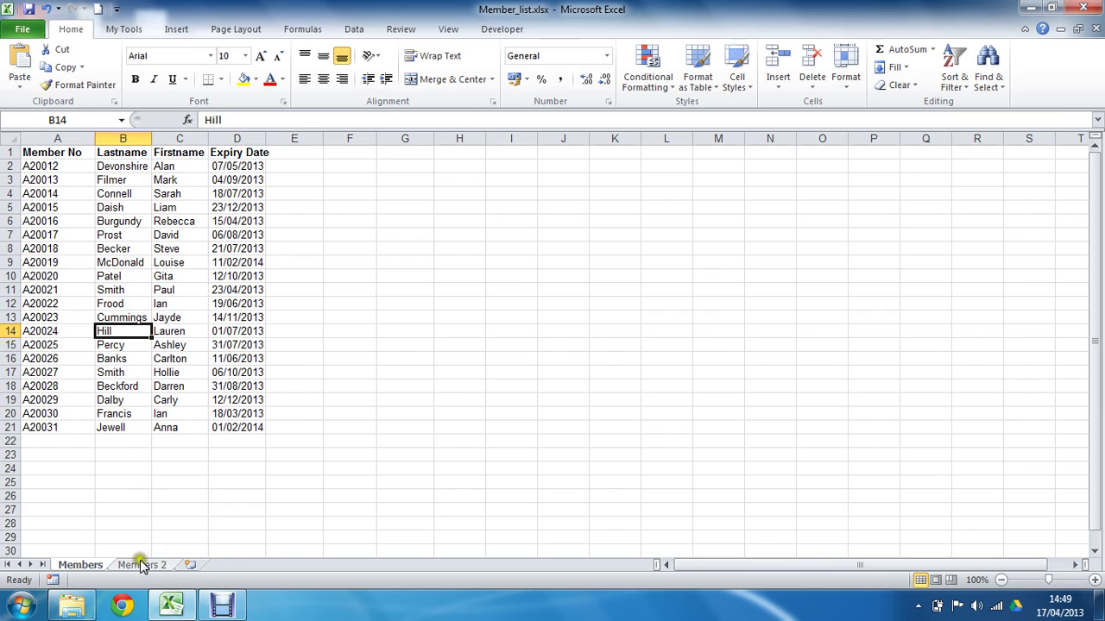
{"action": "left_click", "coordinate": [7, 427]}
{"action": "left_click", "coordinate": [47, 400]}
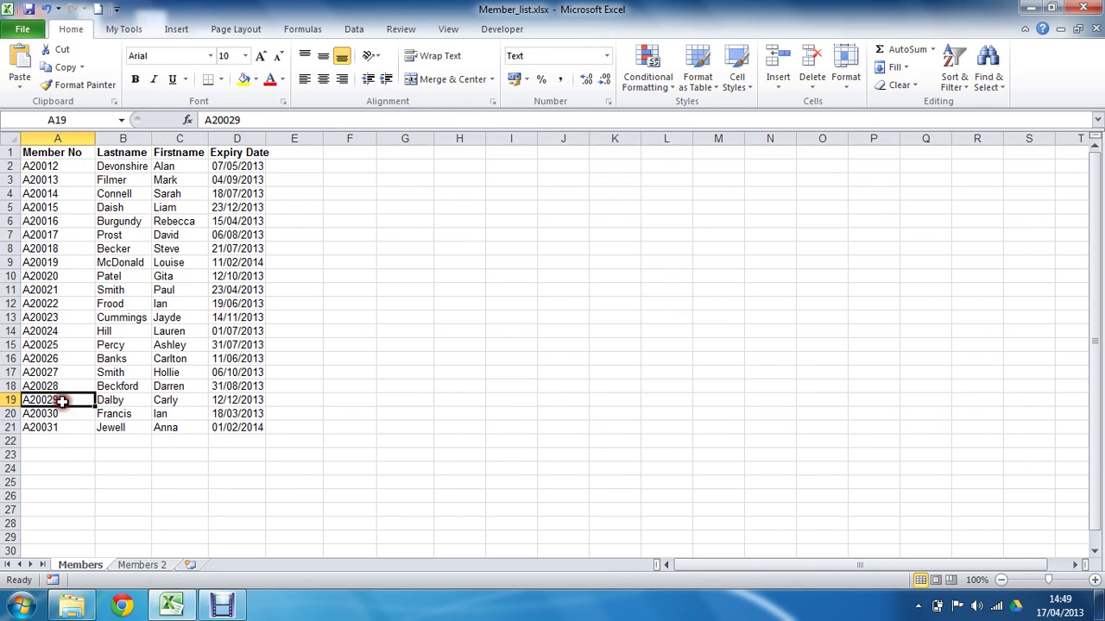
{"action": "left_click", "coordinate": [135, 565]}
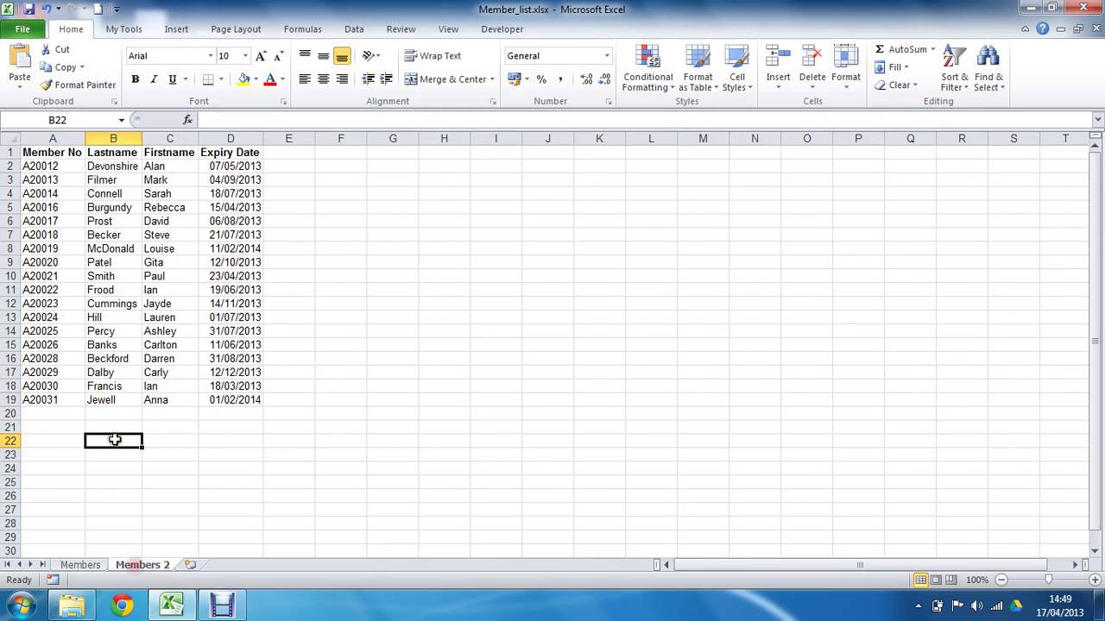
{"action": "left_click", "coordinate": [7, 399]}
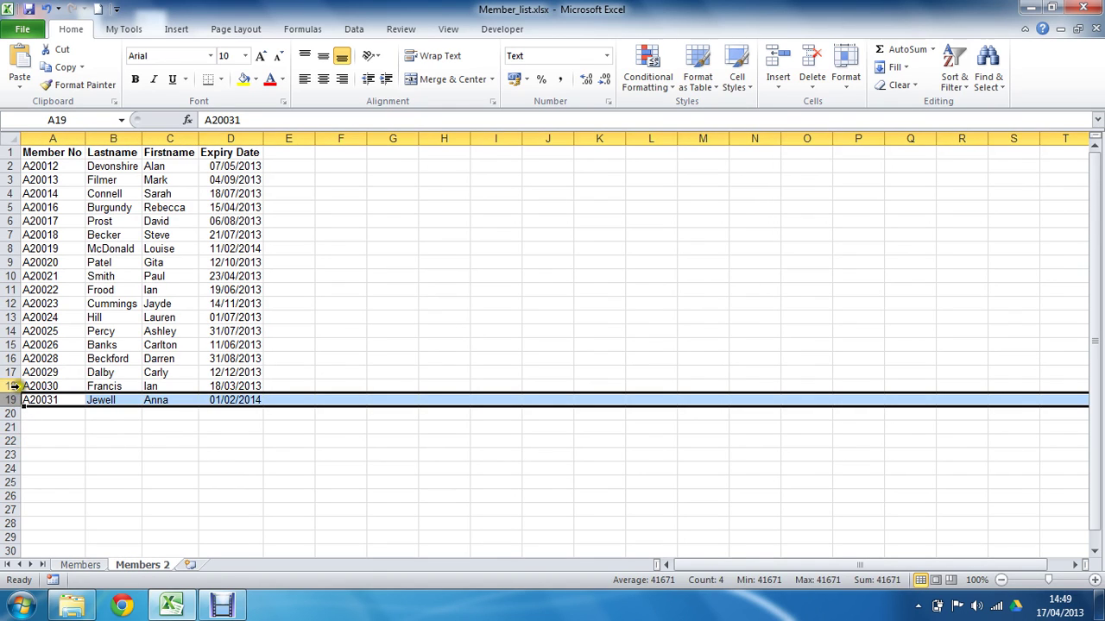
{"action": "left_click", "coordinate": [92, 317]}
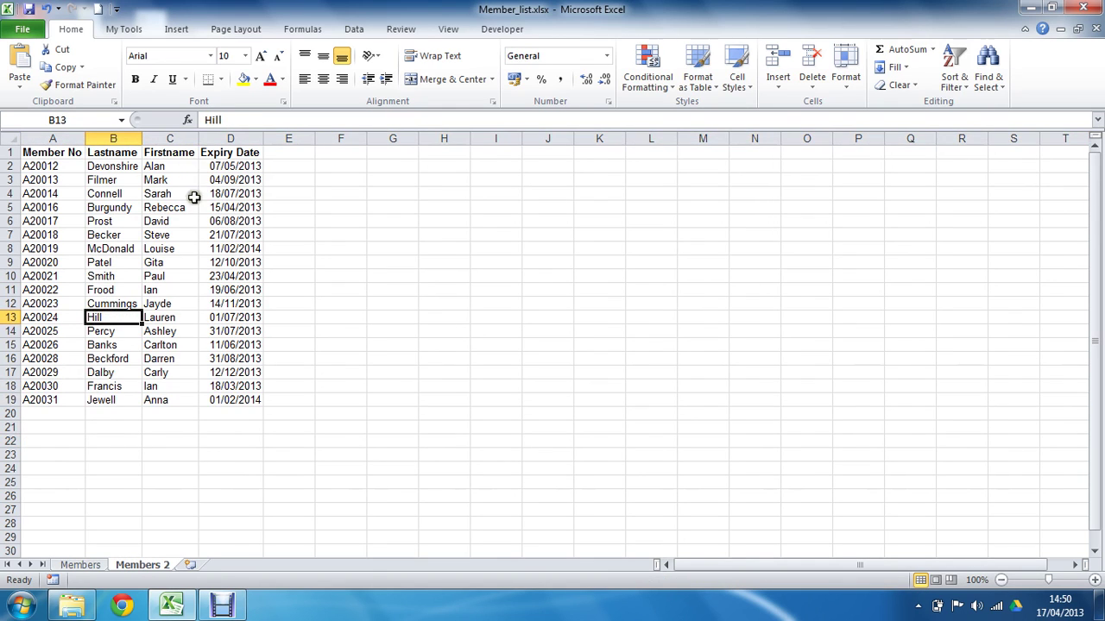
Step: Back on Members, review records A20018, A20024 and A20027, then select A2:D21 for conditional formatting
{"action": "left_click", "coordinate": [97, 566]}
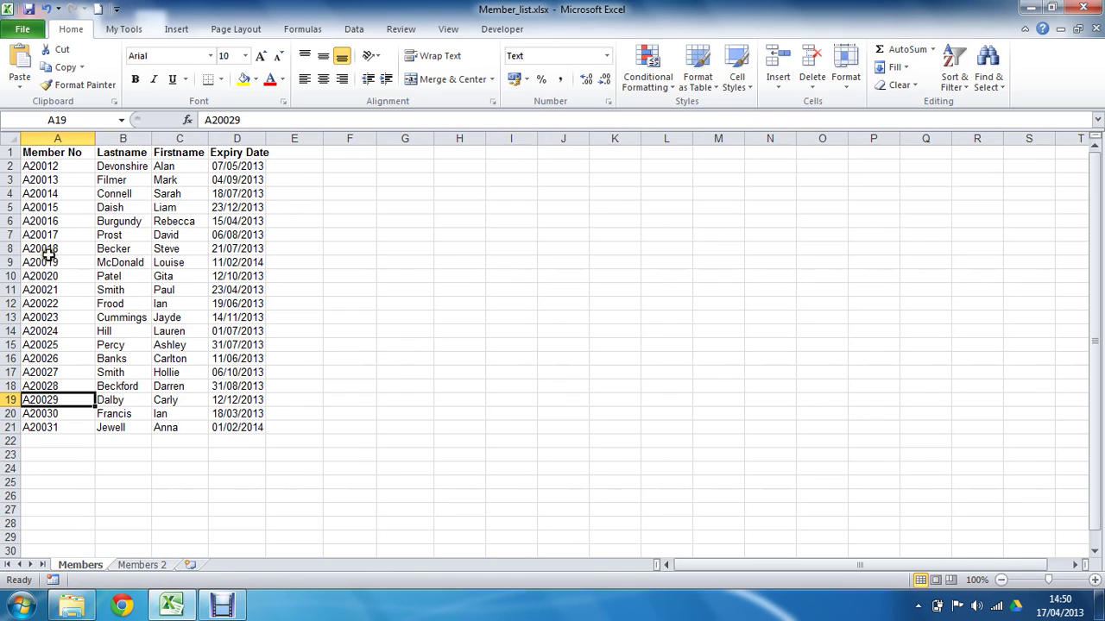
{"action": "left_click_drag", "start_coordinate": [44, 248], "coordinate": [233, 245]}
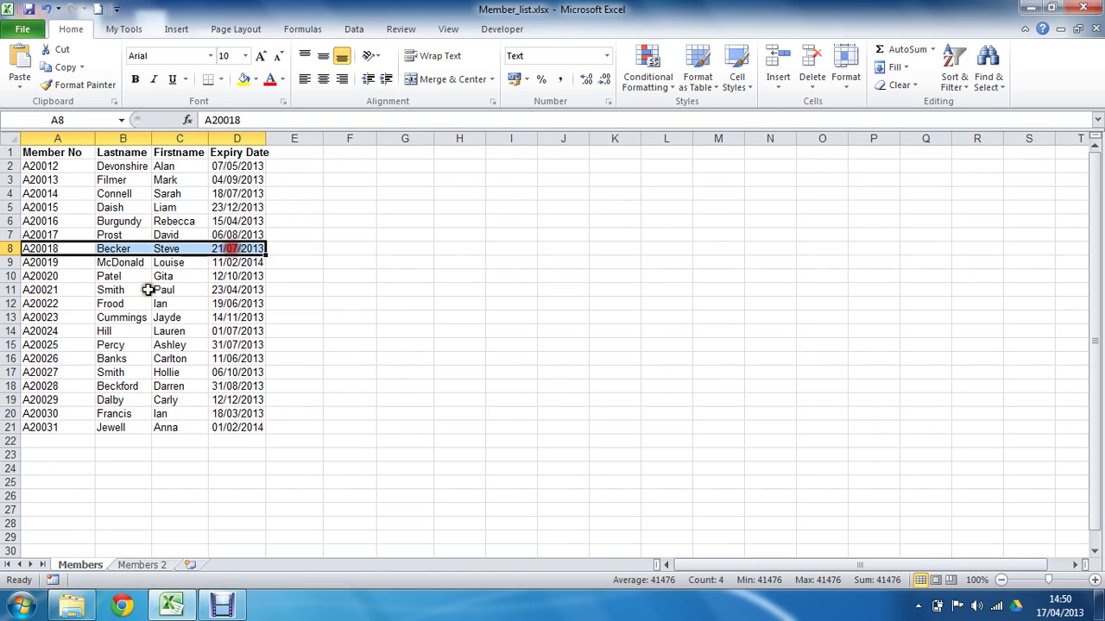
{"action": "left_click_drag", "start_coordinate": [79, 331], "coordinate": [217, 331]}
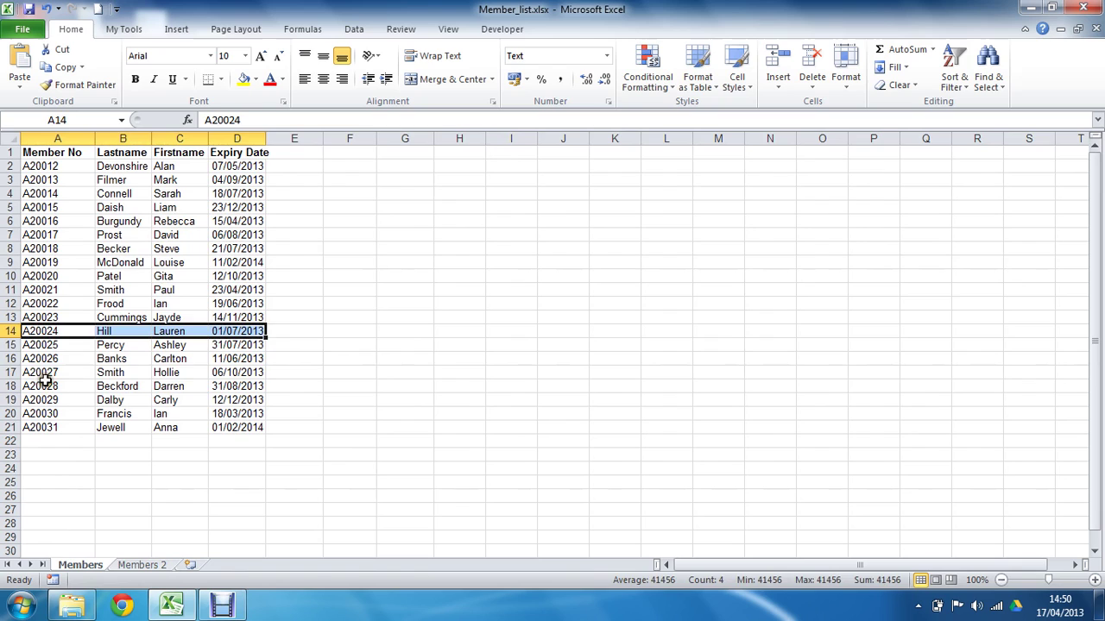
{"action": "left_click_drag", "start_coordinate": [48, 373], "coordinate": [236, 372]}
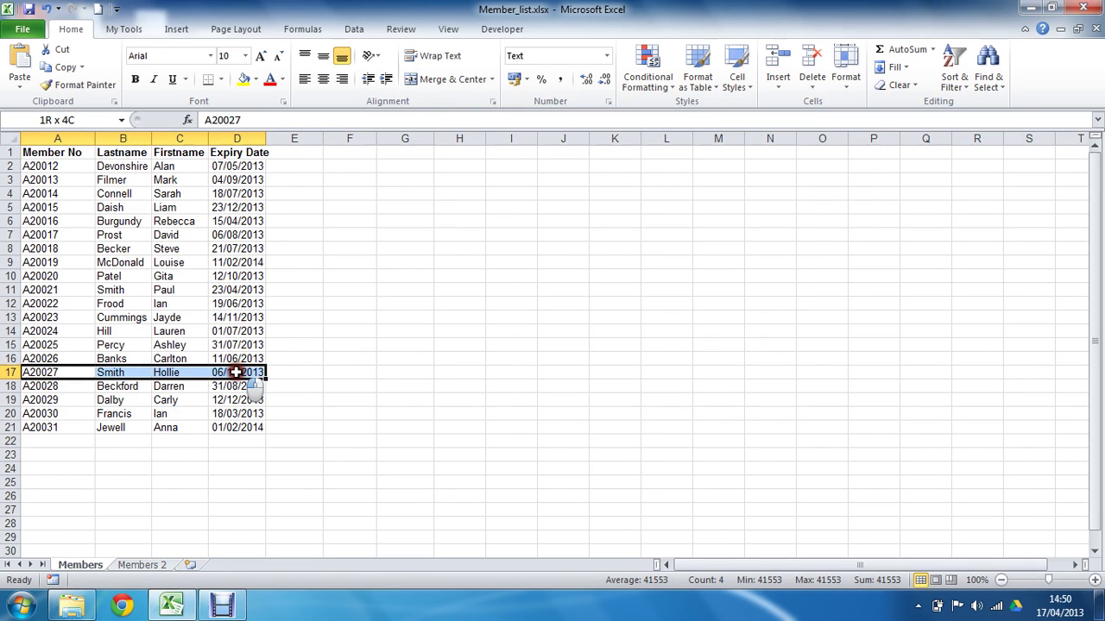
{"action": "left_click", "coordinate": [219, 318]}
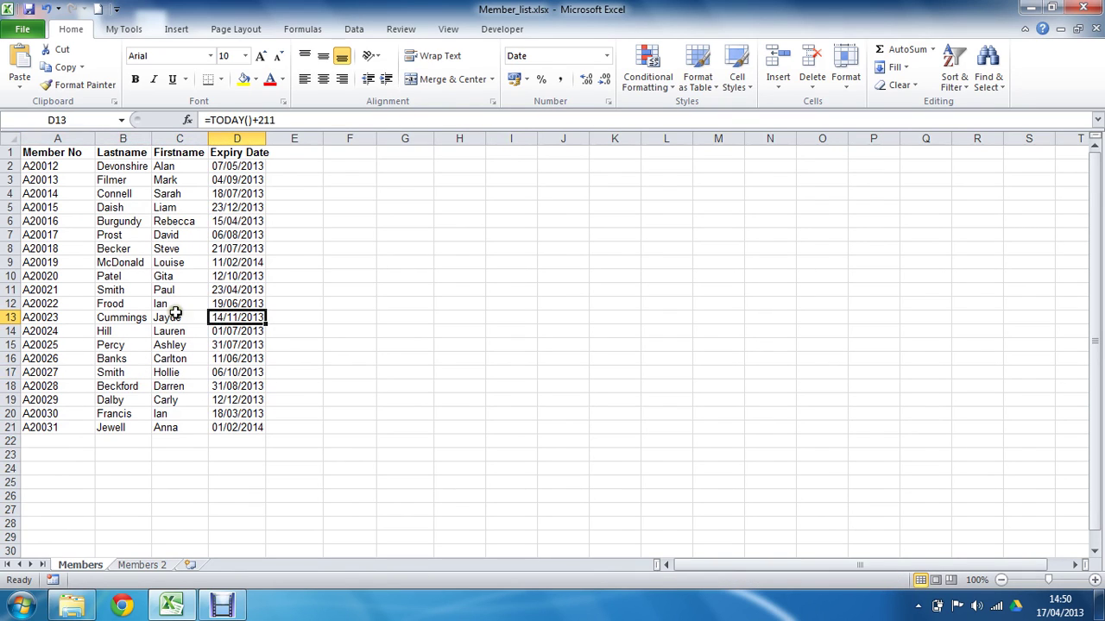
{"action": "left_click", "coordinate": [175, 314]}
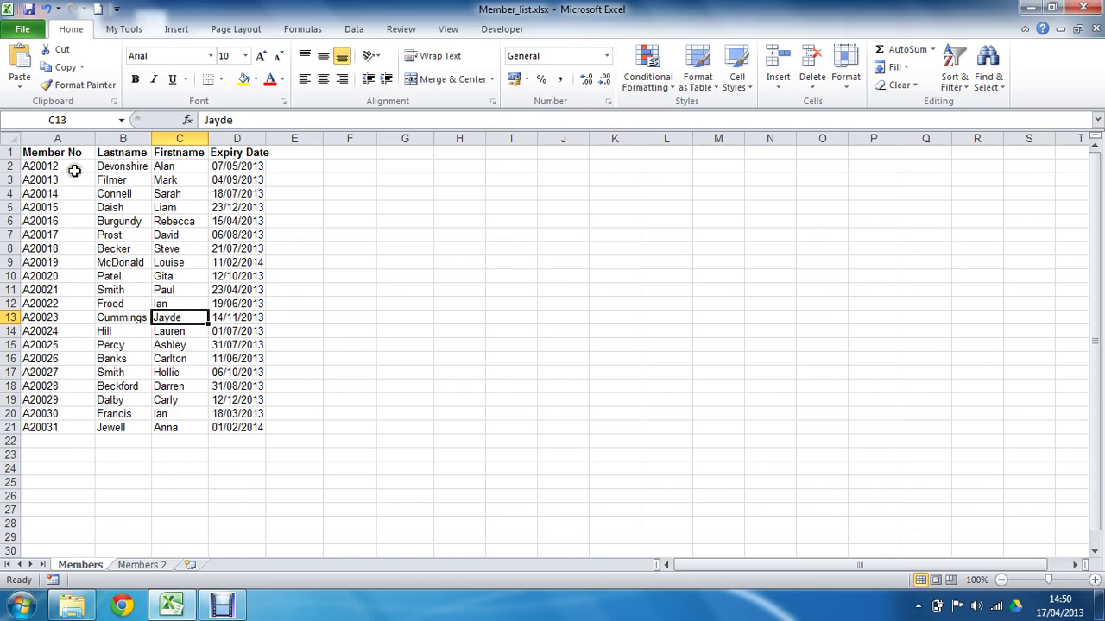
{"action": "left_click_drag", "start_coordinate": [75, 169], "coordinate": [244, 426]}
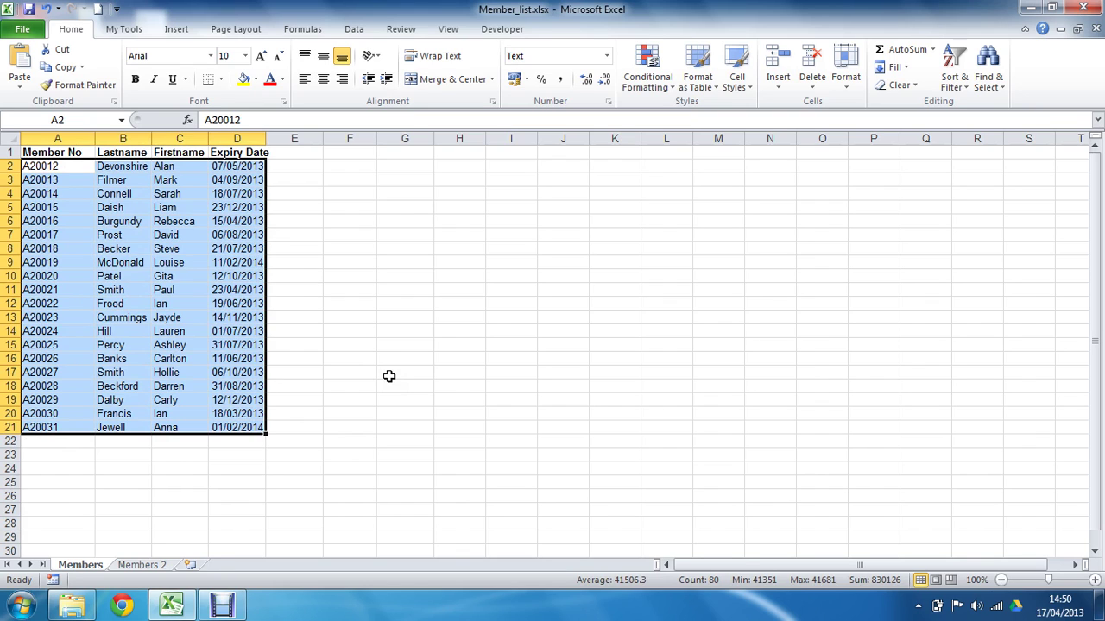
{"action": "left_click", "coordinate": [641, 84]}
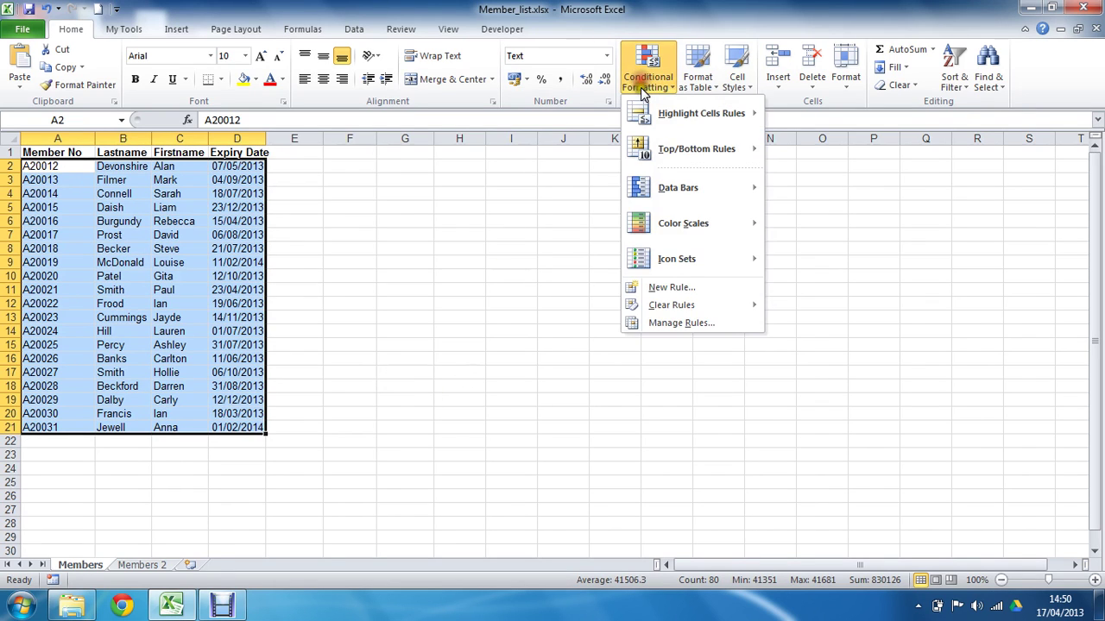
Step: Create a new conditional formatting rule that uses a formula to pick cells
{"action": "left_click", "coordinate": [666, 291]}
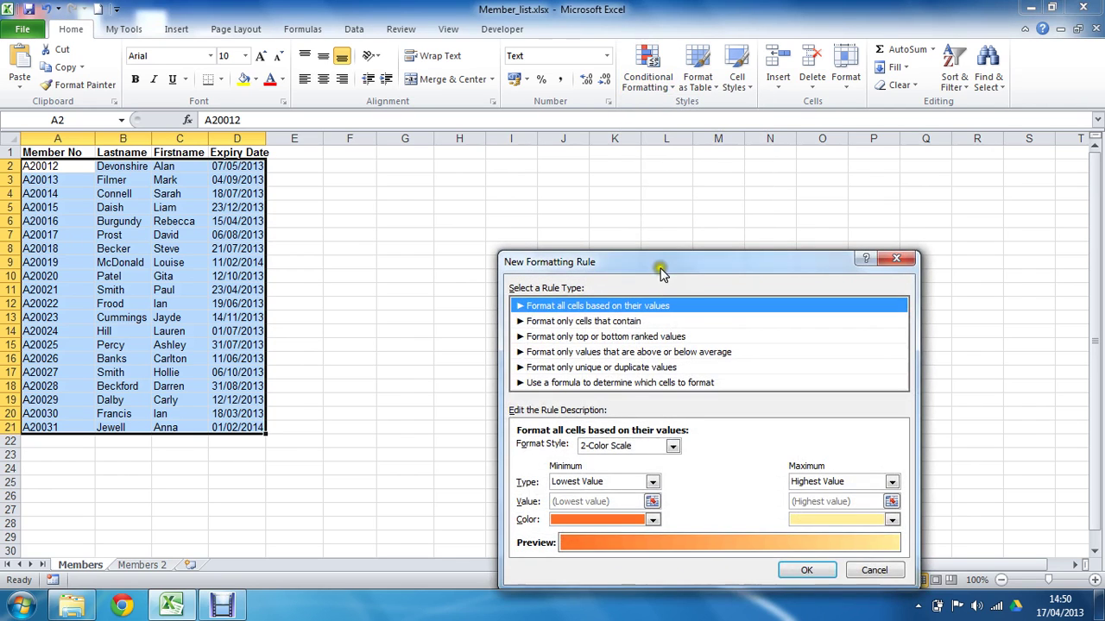
{"action": "left_click_drag", "start_coordinate": [661, 272], "coordinate": [655, 169]}
{"action": "left_click", "coordinate": [610, 281]}
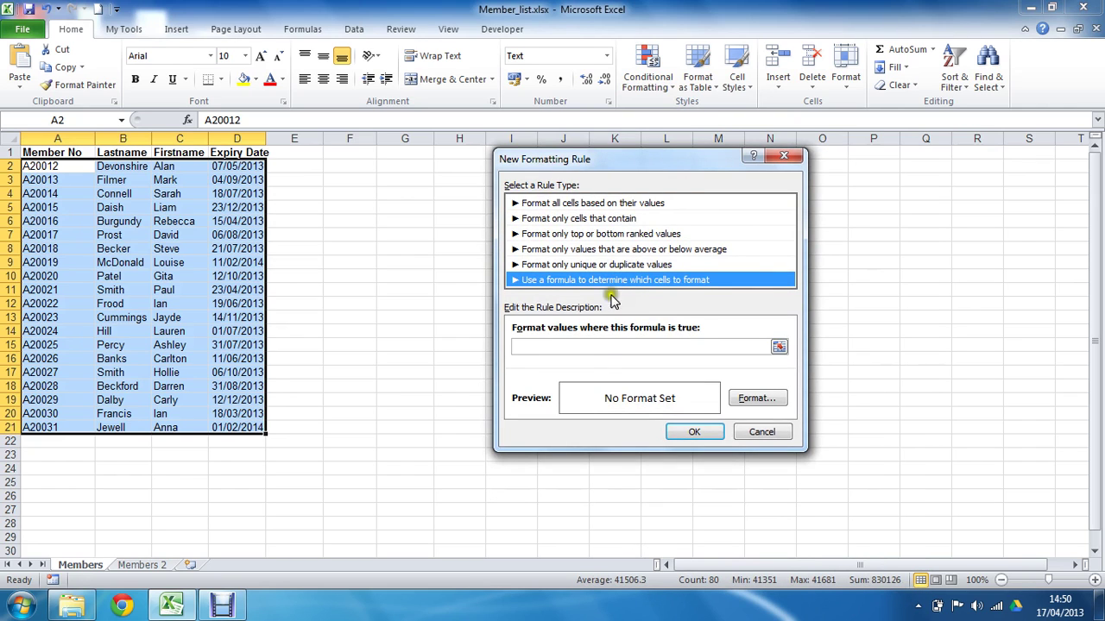
Step: Begin the rule formula as =vlookup($A2, and move to the Members 2 sheet
{"action": "left_click", "coordinate": [592, 346]}
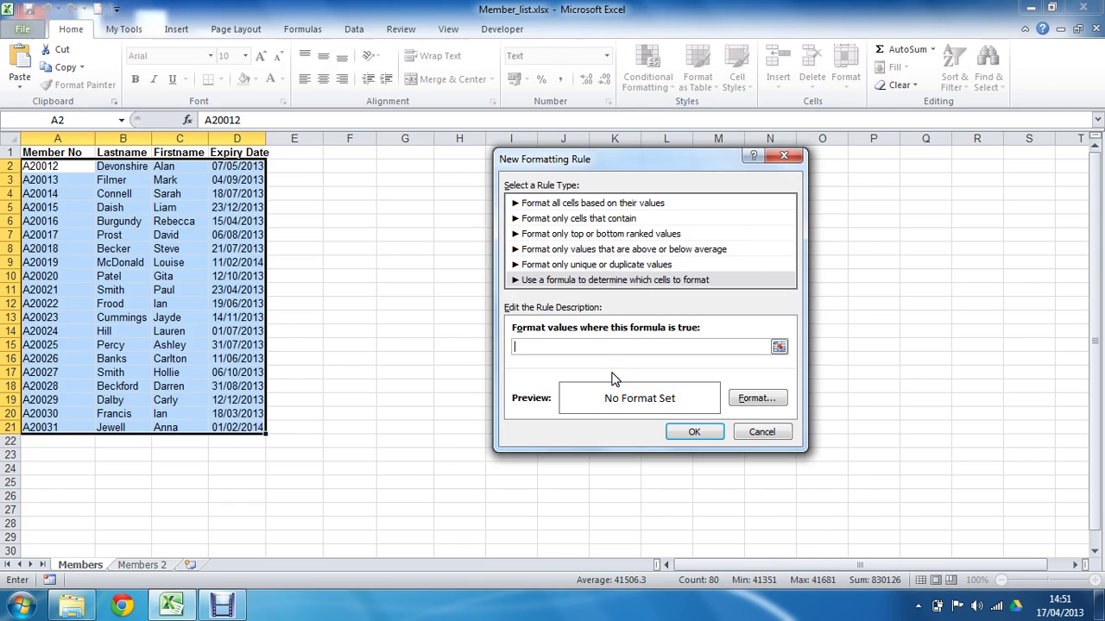
{"action": "type", "text": "=vlookup("}
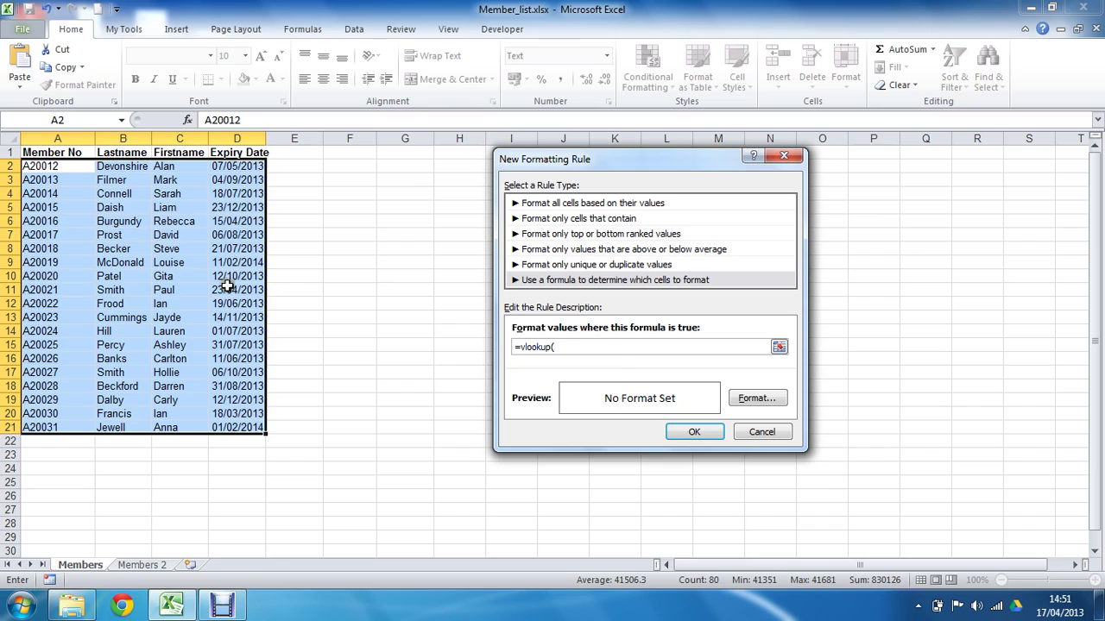
{"action": "left_click", "coordinate": [77, 169]}
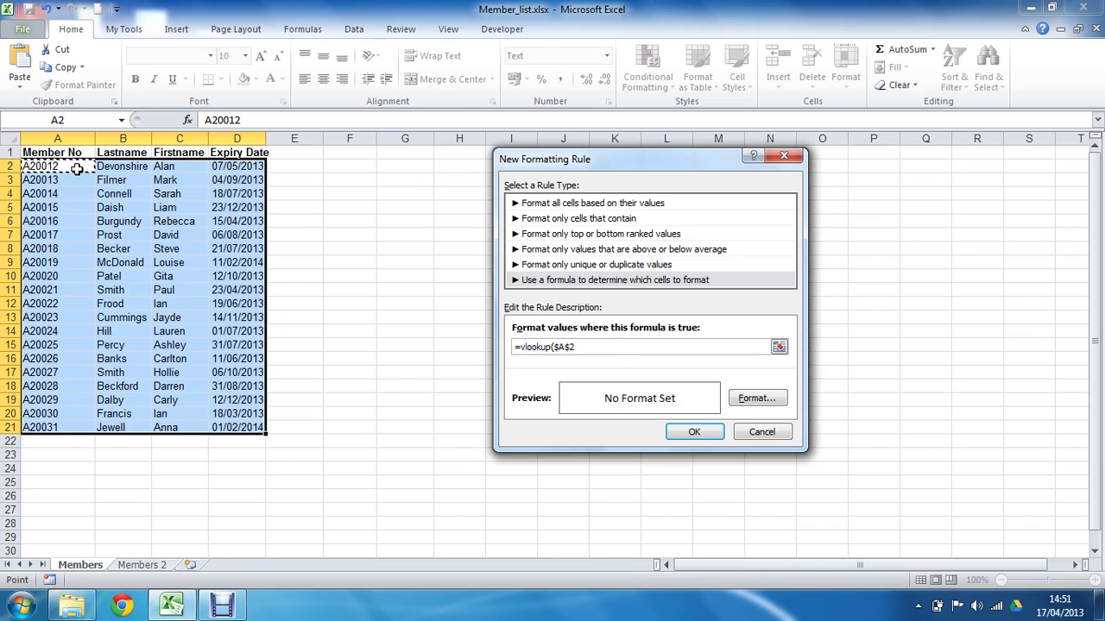
{"action": "left_click", "coordinate": [575, 347]}
{"action": "type", "text": ","}
{"action": "left_click", "coordinate": [145, 564]}
Step: Complete the formula as =vlookup($A2,'Members 2'!$A$2:$A$19,1,false)
{"action": "left_click", "coordinate": [64, 167]}
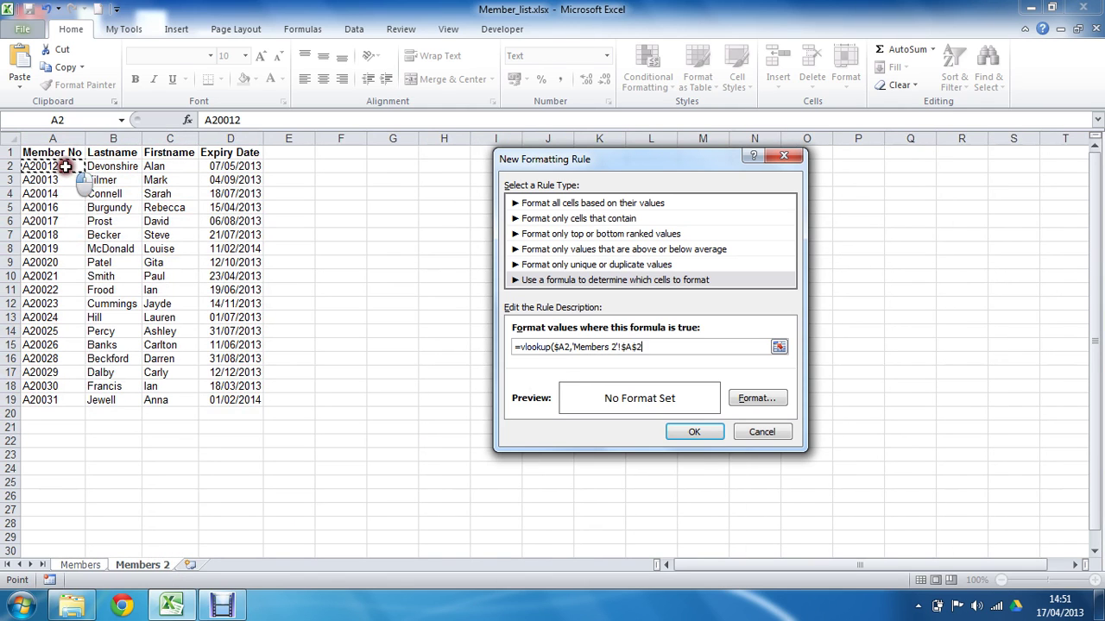
{"action": "left_click_drag", "start_coordinate": [64, 166], "coordinate": [232, 402]}
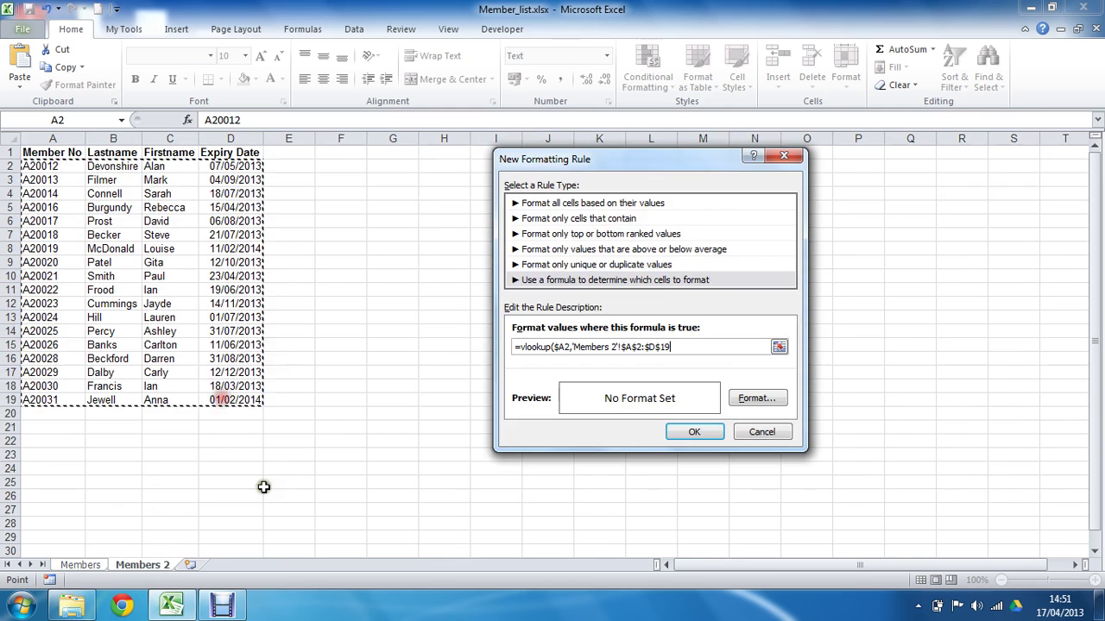
{"action": "left_click_drag", "start_coordinate": [67, 167], "coordinate": [58, 402]}
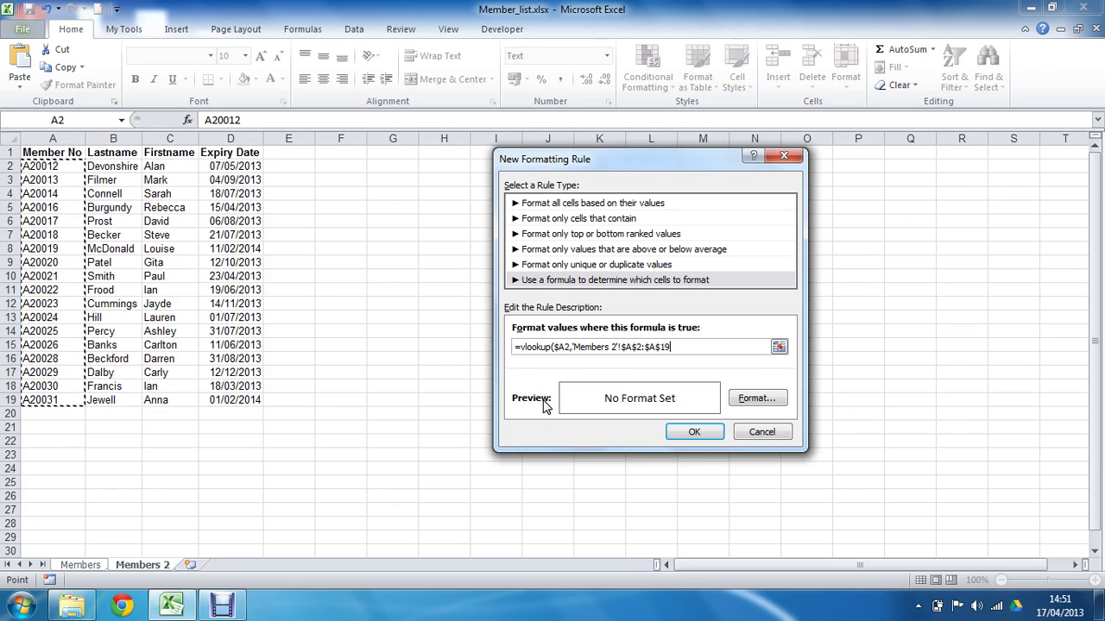
{"action": "type", "text": ",1"}
{"action": "type", "text": ",false"}
{"action": "type", "text": ")"}
Step: Wrap the lookup in ISNA: =isna(vlookup($A2,'Members 2'!$A$2:$A$19,1,false))
{"action": "left_click_drag", "start_coordinate": [514, 347], "coordinate": [521, 347]}
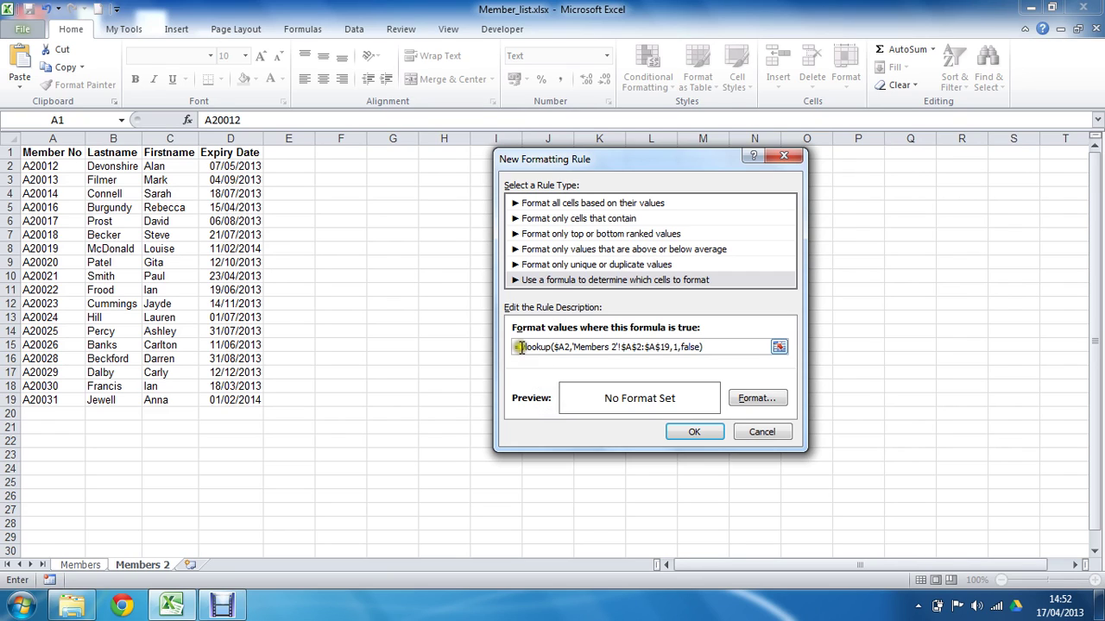
{"action": "left_click", "coordinate": [522, 346]}
{"action": "type", "text": "visna"}
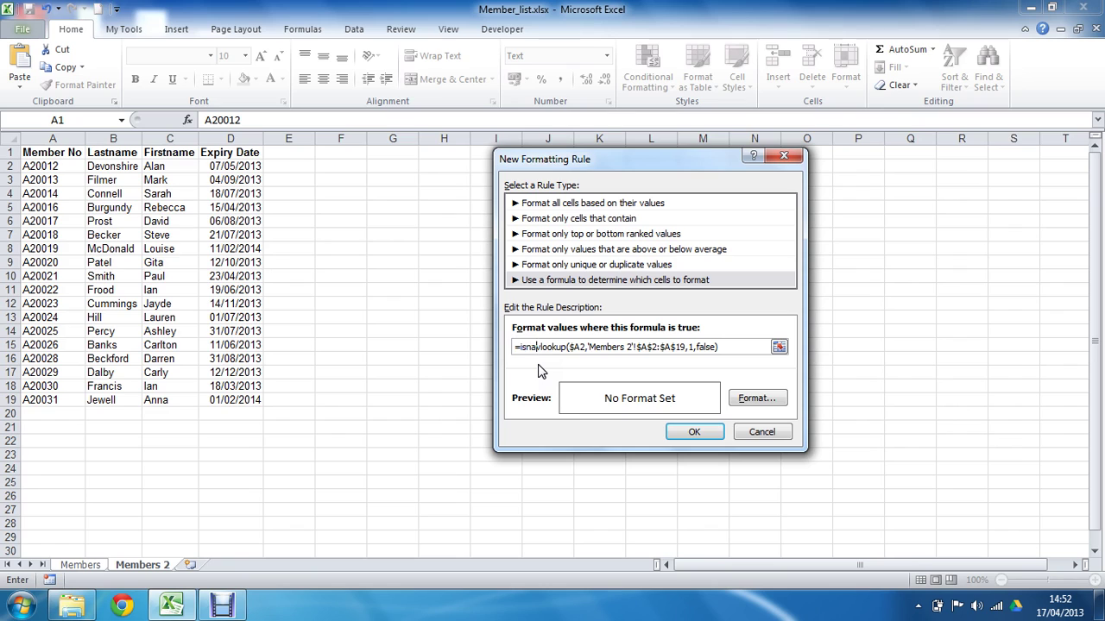
{"action": "type", "text": "("}
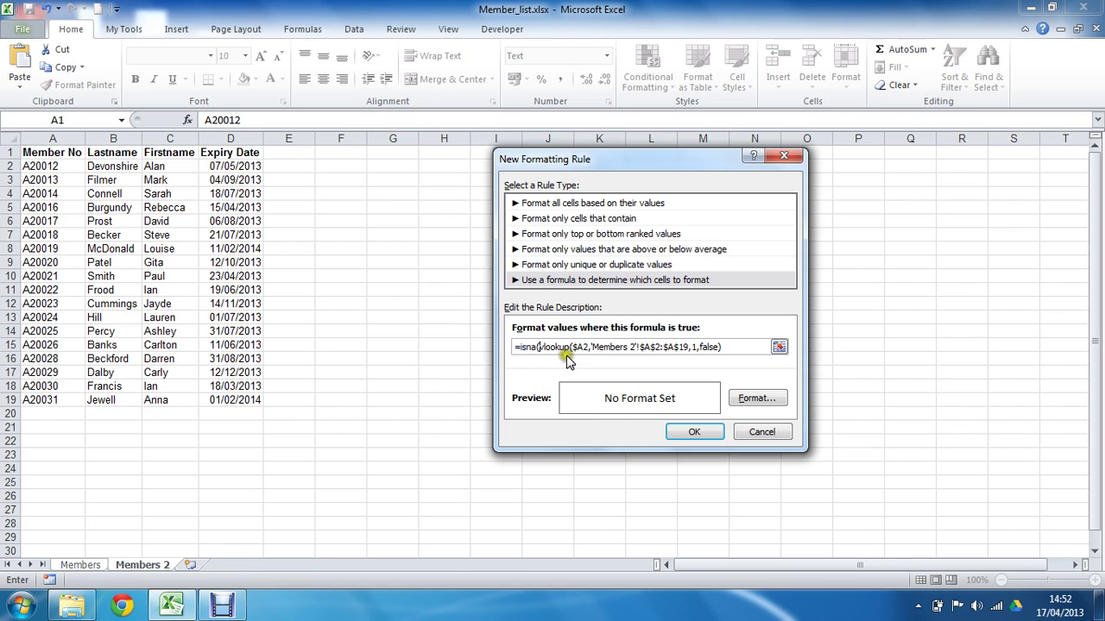
{"action": "left_click", "coordinate": [730, 348]}
{"action": "type", "text": ")"}
{"action": "left_click", "coordinate": [746, 400]}
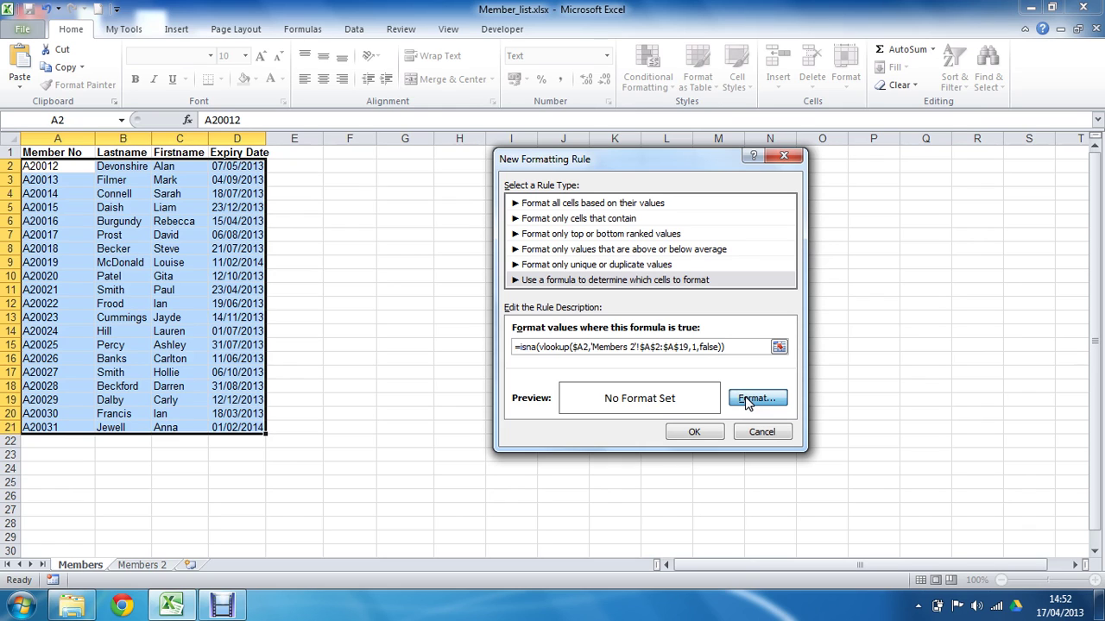
Step: Give the rule an orange fill and apply it, highlighting rows 5 and 17
{"action": "left_click", "coordinate": [746, 400]}
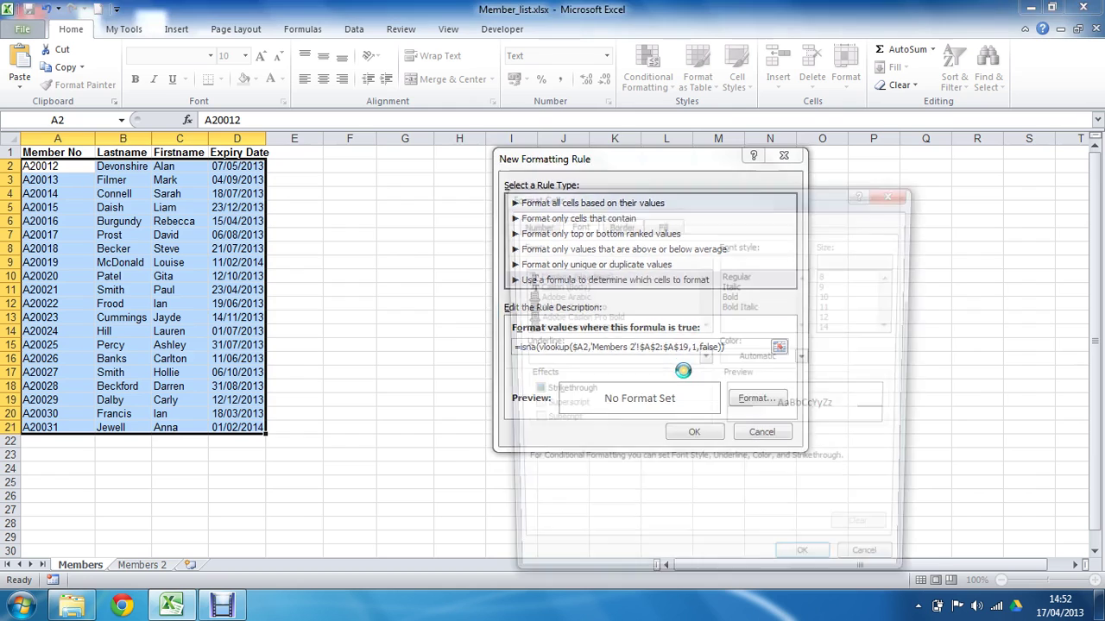
{"action": "left_click", "coordinate": [658, 223]}
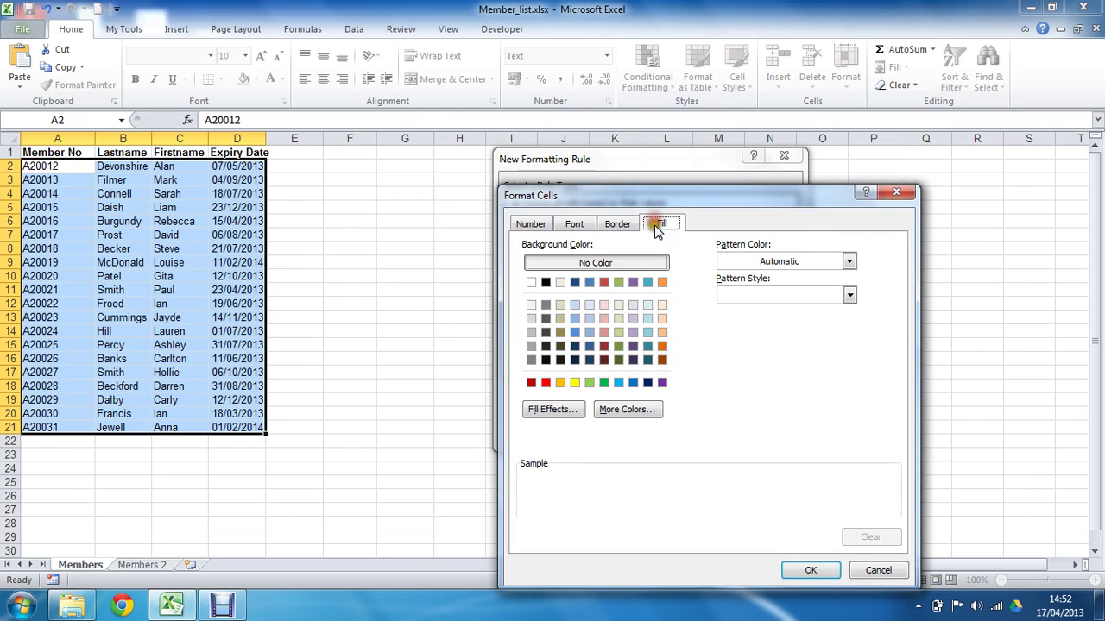
{"action": "left_click", "coordinate": [662, 348]}
{"action": "left_click", "coordinate": [810, 569]}
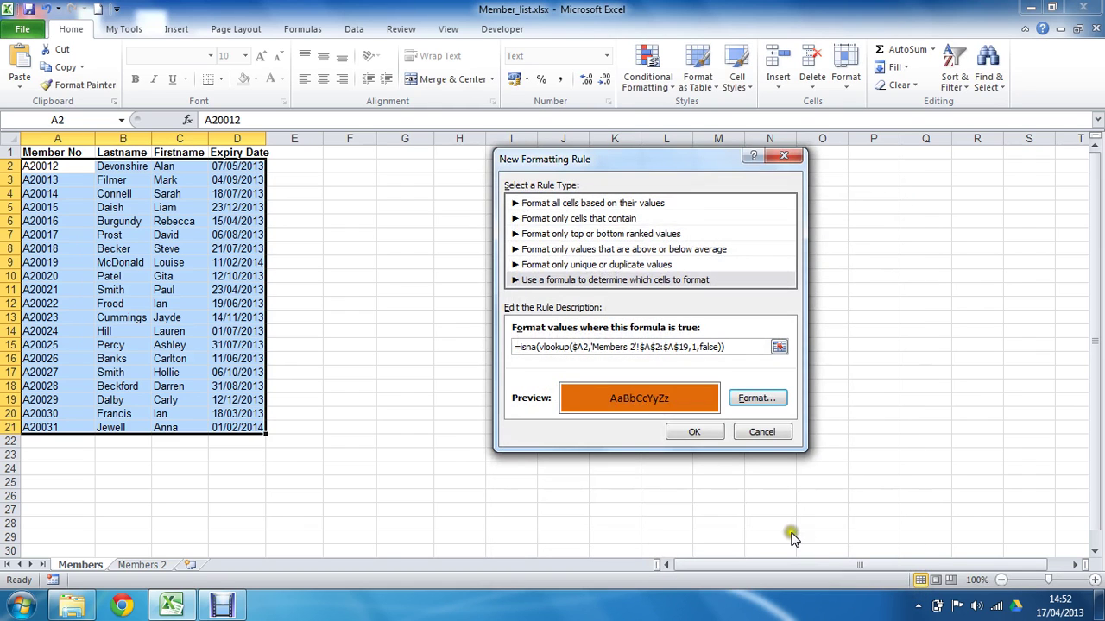
{"action": "left_click", "coordinate": [694, 432]}
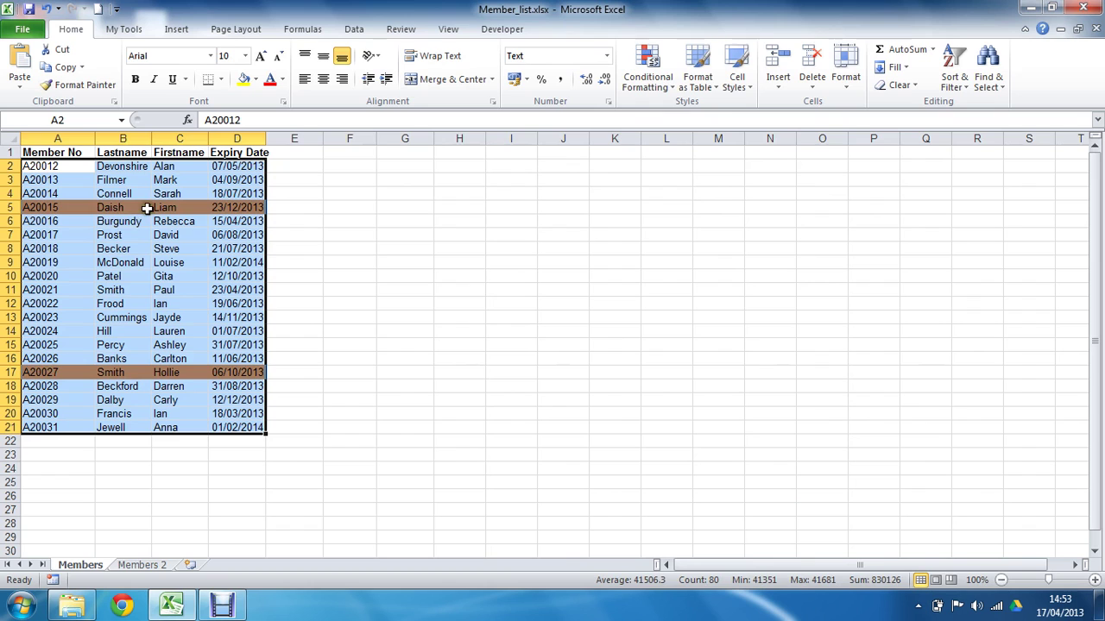
{"action": "left_click", "coordinate": [148, 565]}
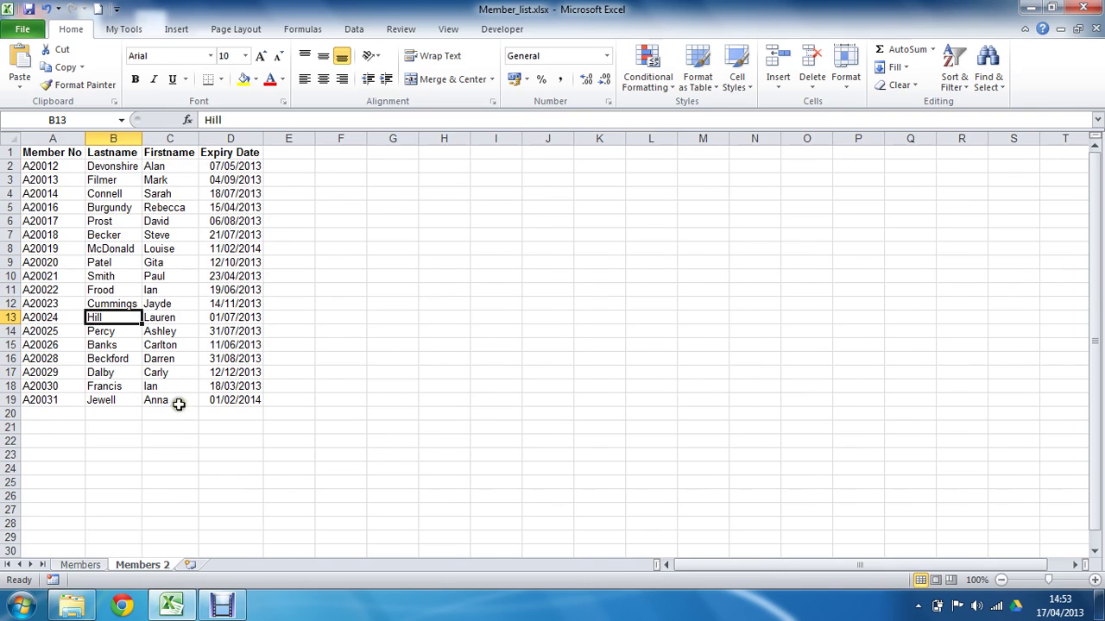
{"action": "left_click", "coordinate": [93, 565]}
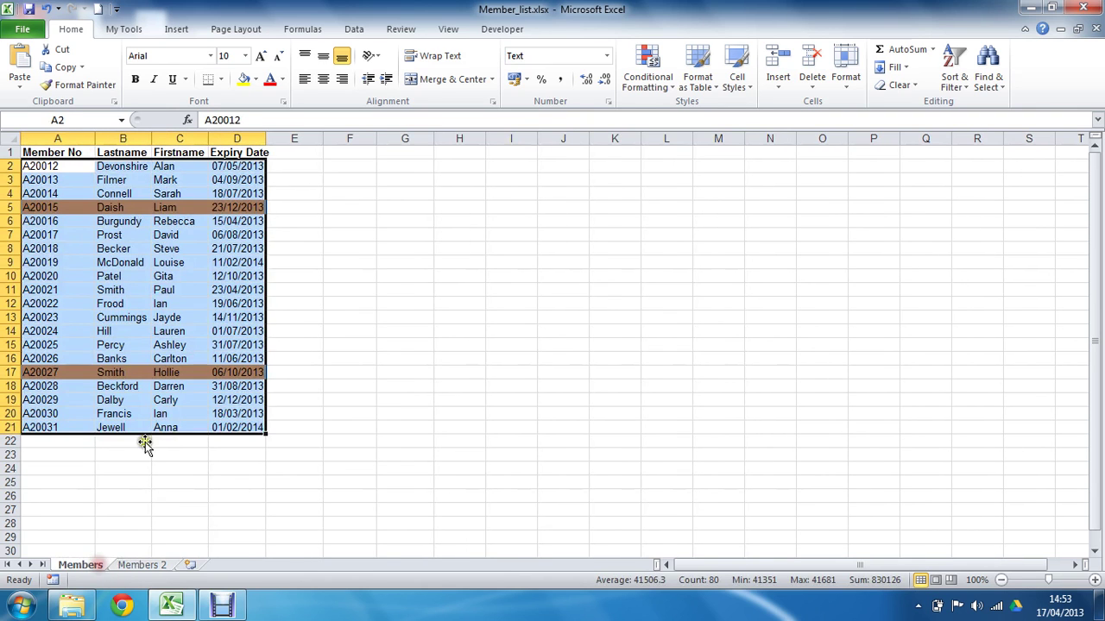
{"action": "left_click", "coordinate": [160, 291]}
{"action": "left_click", "coordinate": [73, 168]}
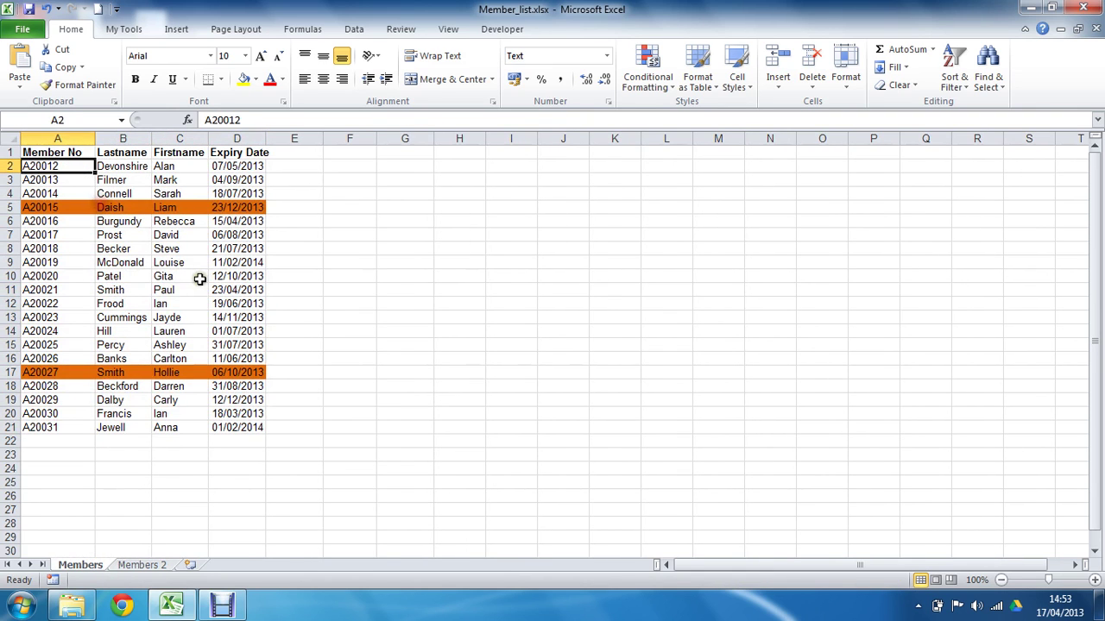